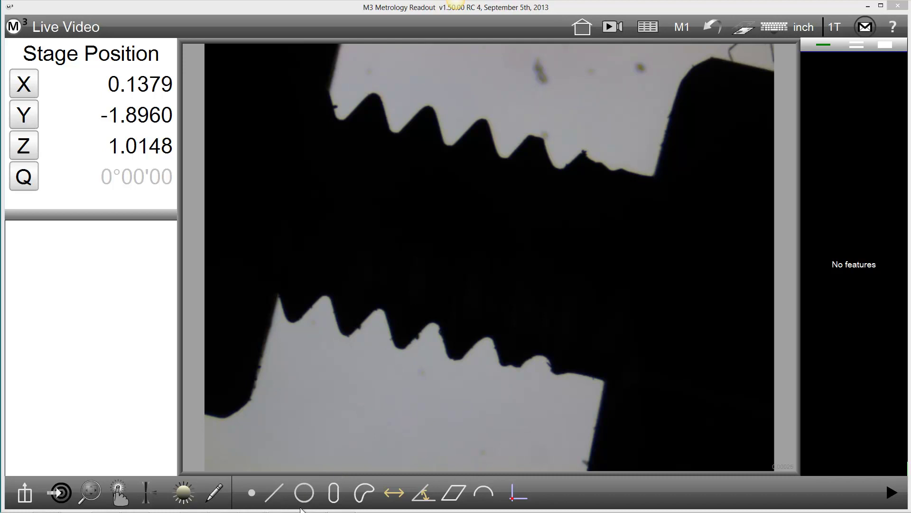
Step: Create a pattern datum by framing the central area spanning both threaded edges of the part
{"action": "left_click", "coordinate": [517, 490]}
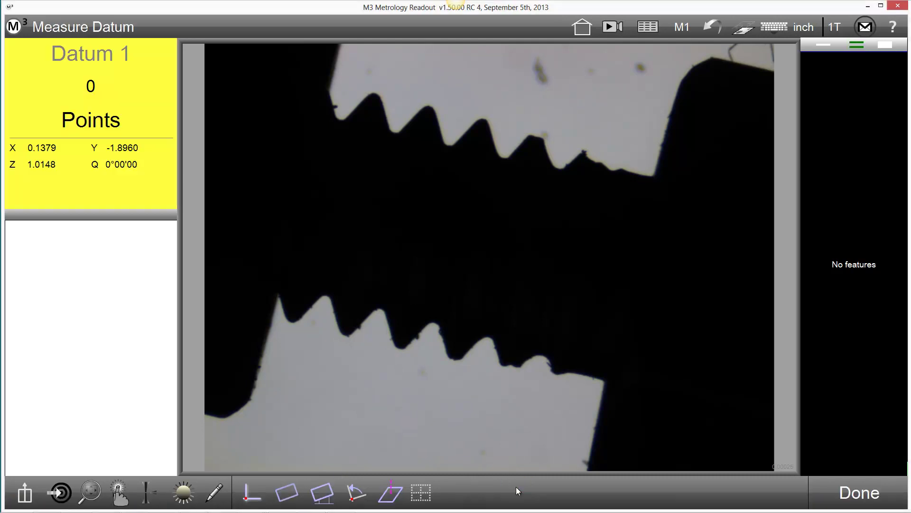
{"action": "left_click", "coordinate": [413, 491]}
{"action": "left_click_drag", "start_coordinate": [303, 366], "coordinate": [606, 112]}
Step: Measure six consecutive thread flanks along the lower profile as lines
{"action": "left_click", "coordinate": [331, 312]}
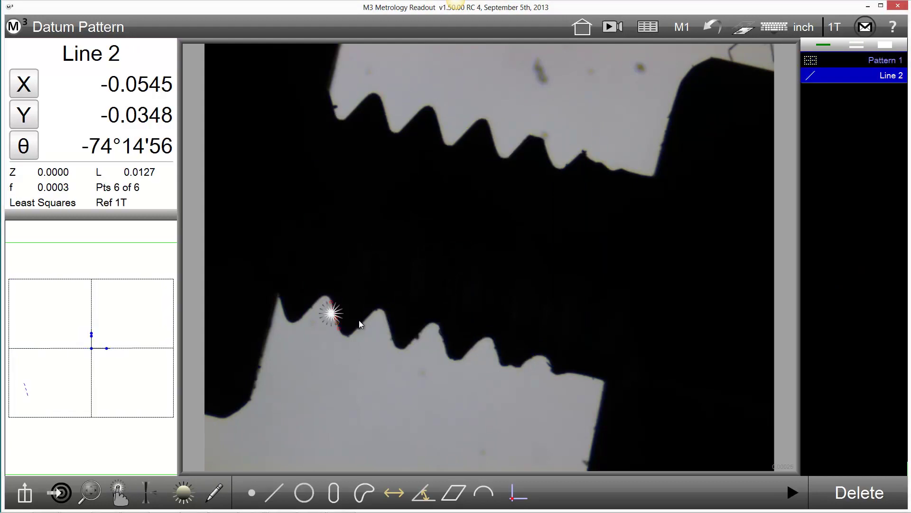
{"action": "left_click", "coordinate": [362, 320]}
{"action": "left_click", "coordinate": [416, 333]}
{"action": "left_click", "coordinate": [441, 340]}
{"action": "left_click", "coordinate": [452, 352]}
{"action": "left_click", "coordinate": [467, 348]}
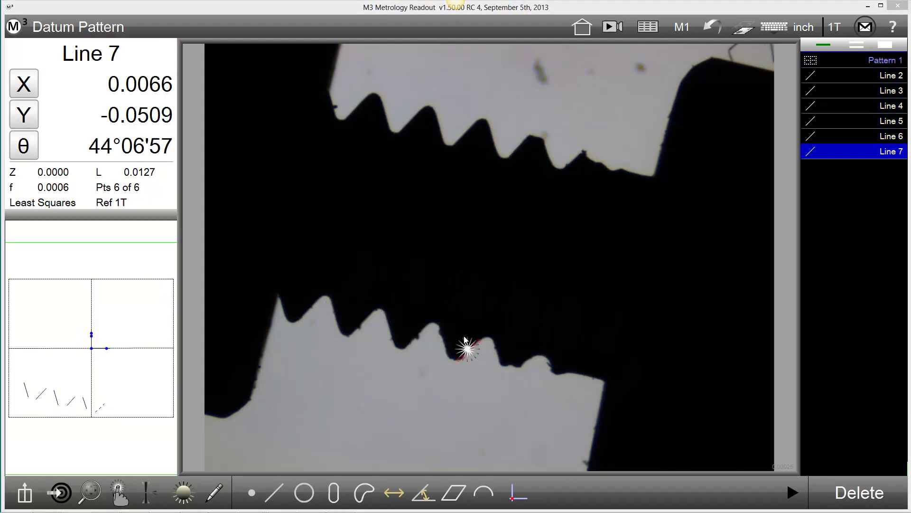
Step: Measure three consecutive thread flanks along the upper profile as lines
{"action": "left_click", "coordinate": [409, 120]}
{"action": "left_click", "coordinate": [443, 135]}
{"action": "left_click", "coordinate": [457, 137]}
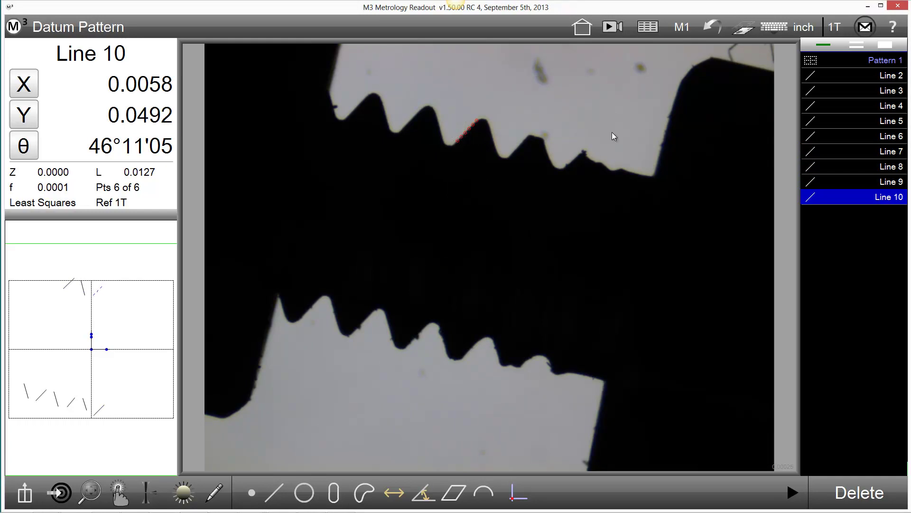
Step: From the tolerance report, export the measured data in both the Cloud .CSV and Cloud .DXF formats
{"action": "left_click", "coordinate": [648, 27]}
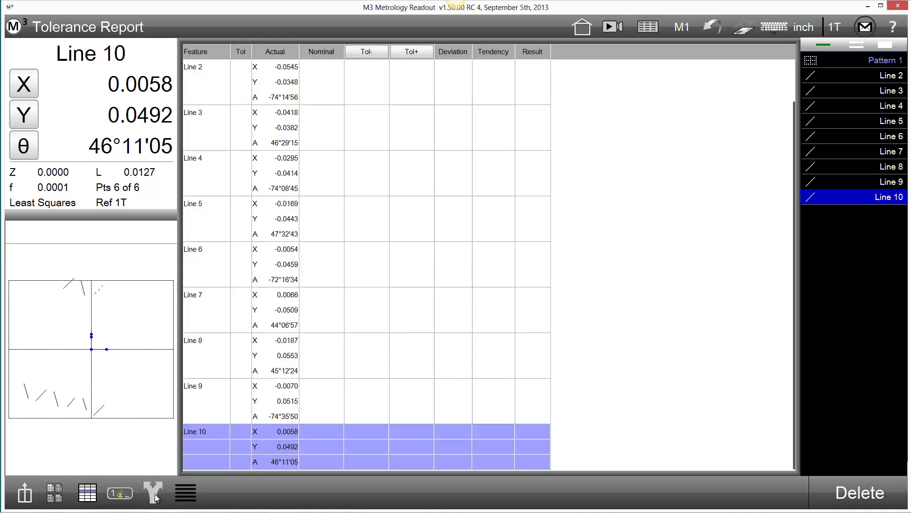
{"action": "left_click", "coordinate": [154, 494]}
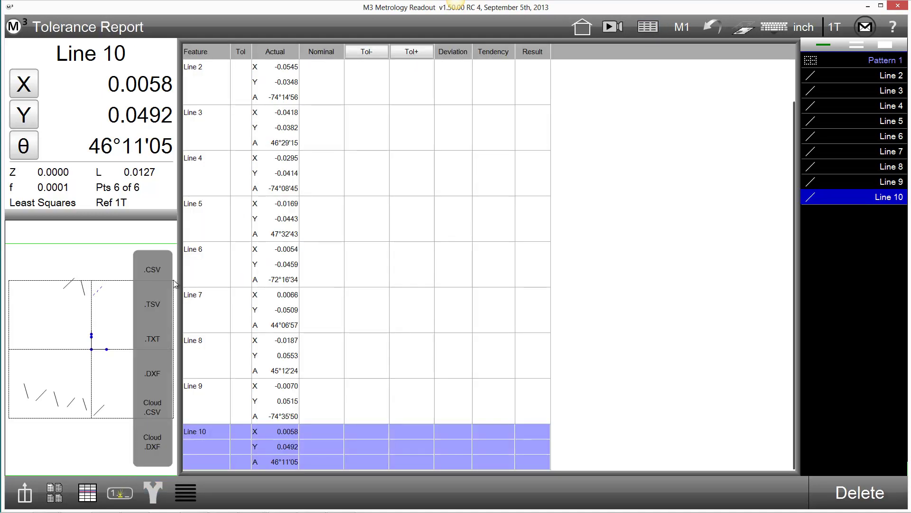
{"action": "left_click", "coordinate": [152, 406]}
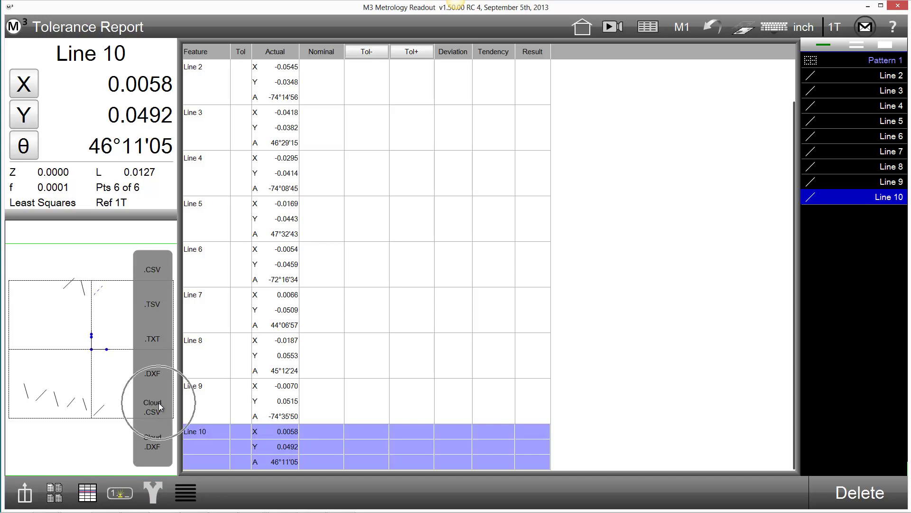
{"action": "left_click", "coordinate": [150, 443]}
{"action": "left_click", "coordinate": [149, 443]}
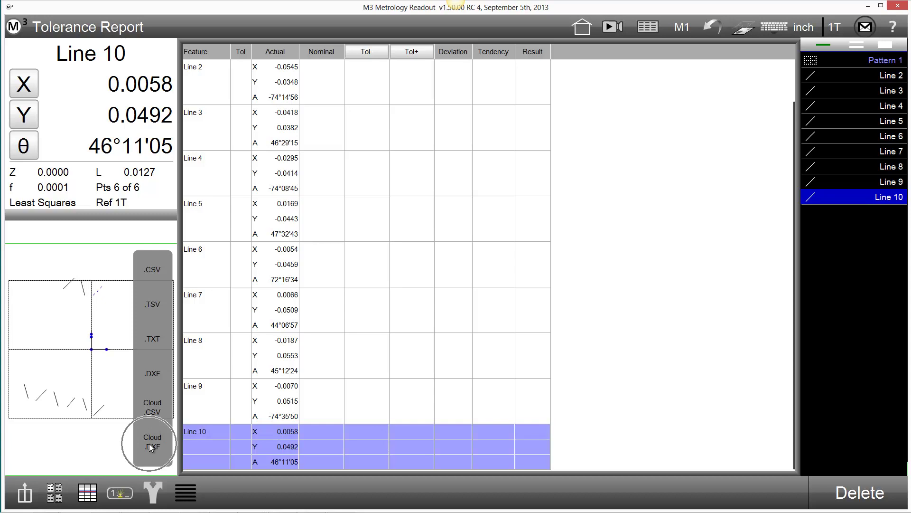
{"action": "left_click", "coordinate": [152, 411]}
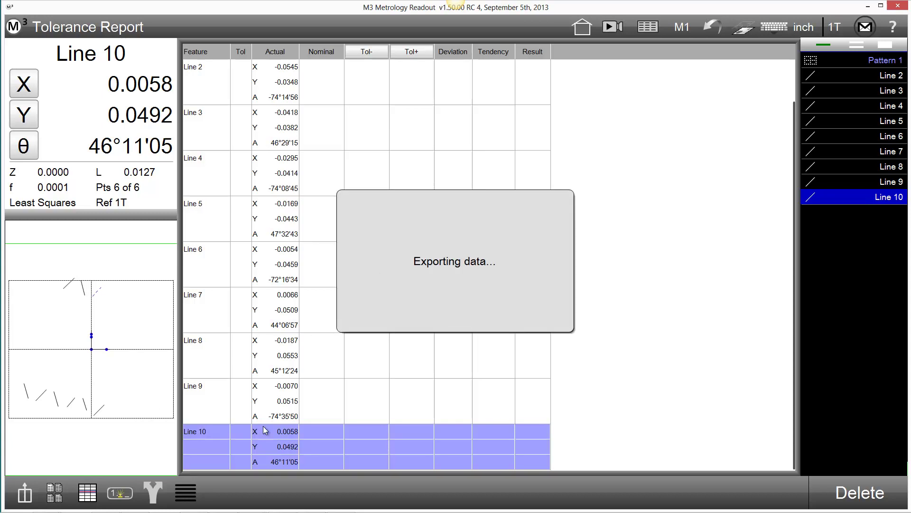
{"action": "left_click", "coordinate": [157, 495]}
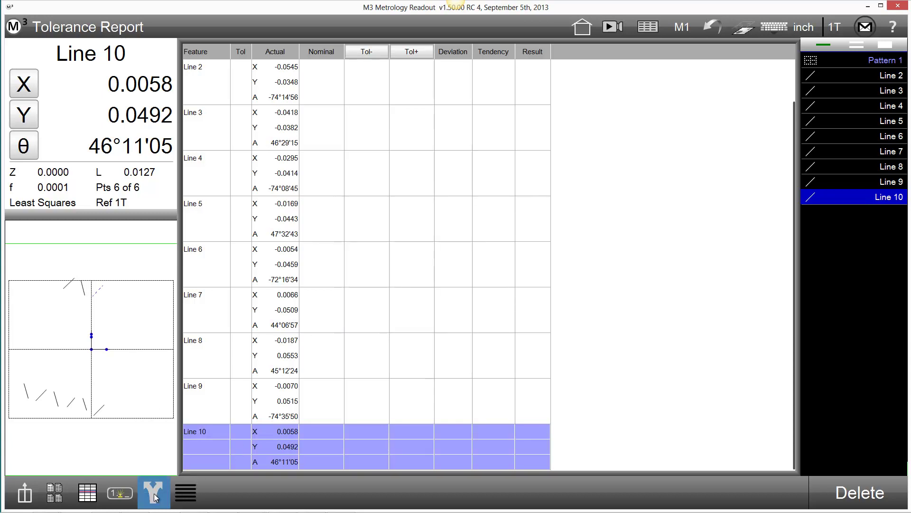
{"action": "left_click", "coordinate": [156, 441]}
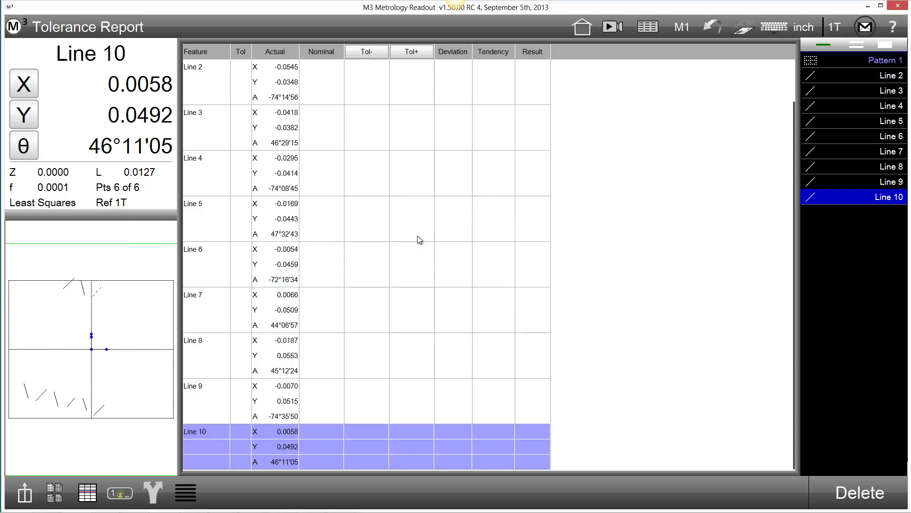
Step: Switch to File Explorer and open the folder C:\Users\Public\Public Documents\MetLogix\Exports
{"action": "mouse_move", "coordinate": [243, 508]}
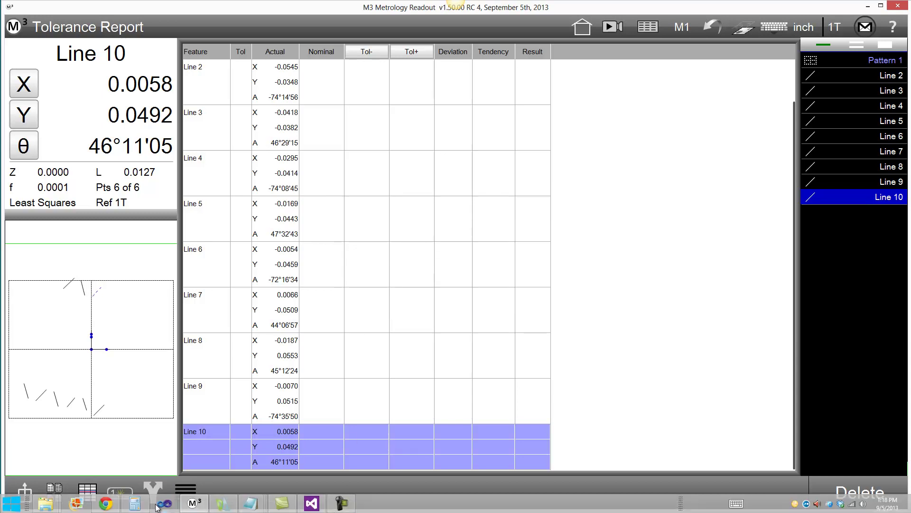
{"action": "mouse_move", "coordinate": [47, 507]}
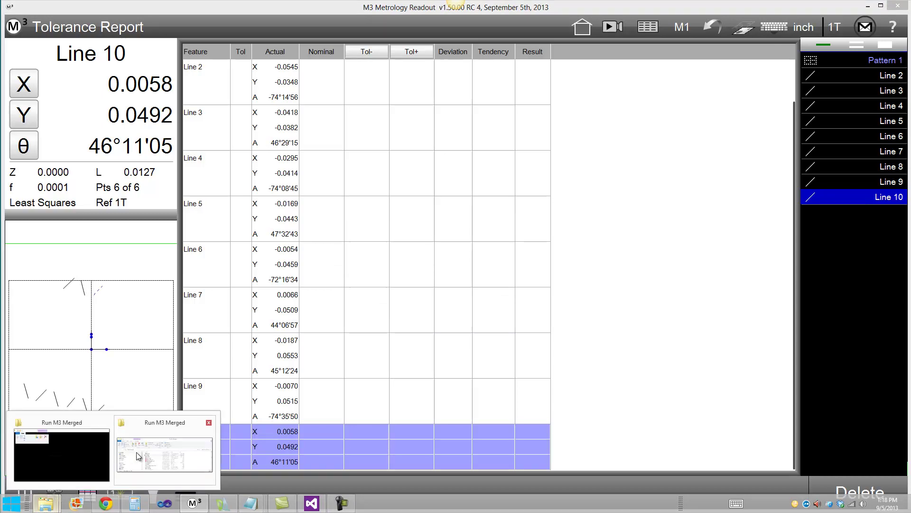
{"action": "left_click", "coordinate": [174, 438]}
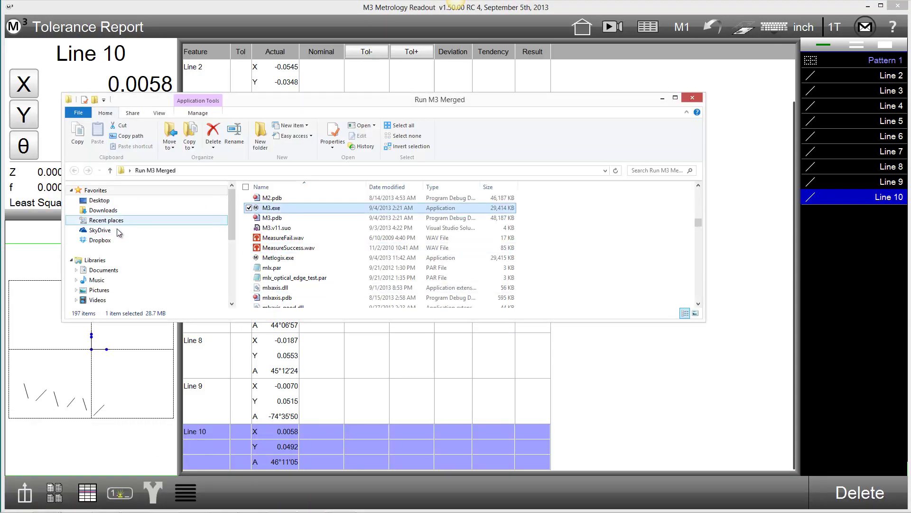
{"action": "scroll", "coordinate": [238, 236], "scroll_direction": "down", "scroll_amount": 2}
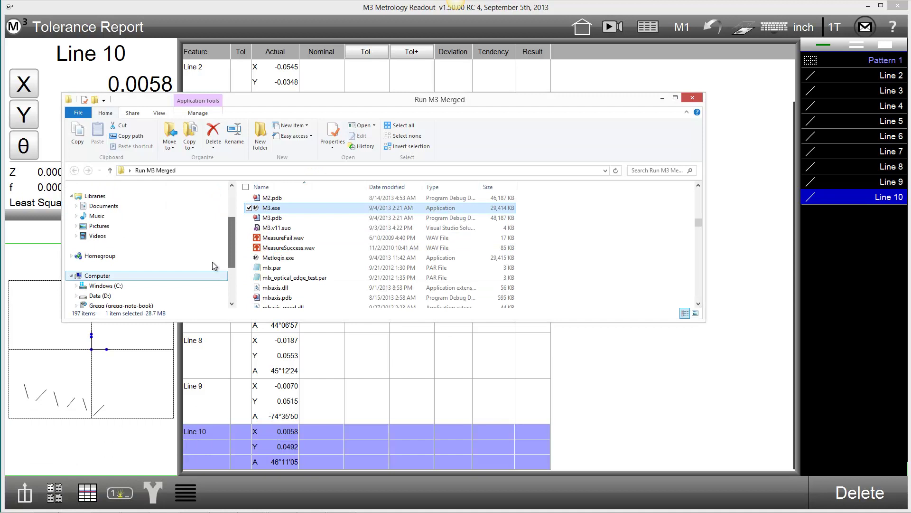
{"action": "left_click", "coordinate": [118, 286]}
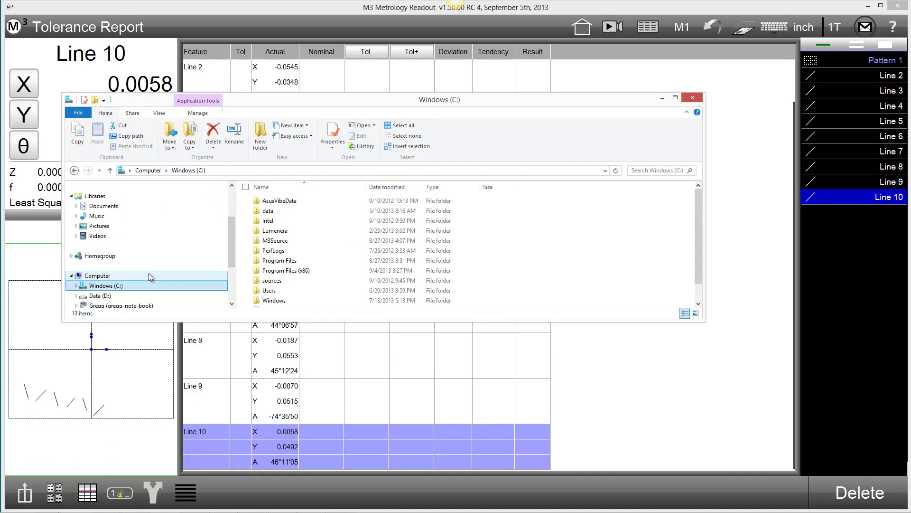
{"action": "double_click", "coordinate": [268, 290]}
{"action": "double_click", "coordinate": [279, 221]}
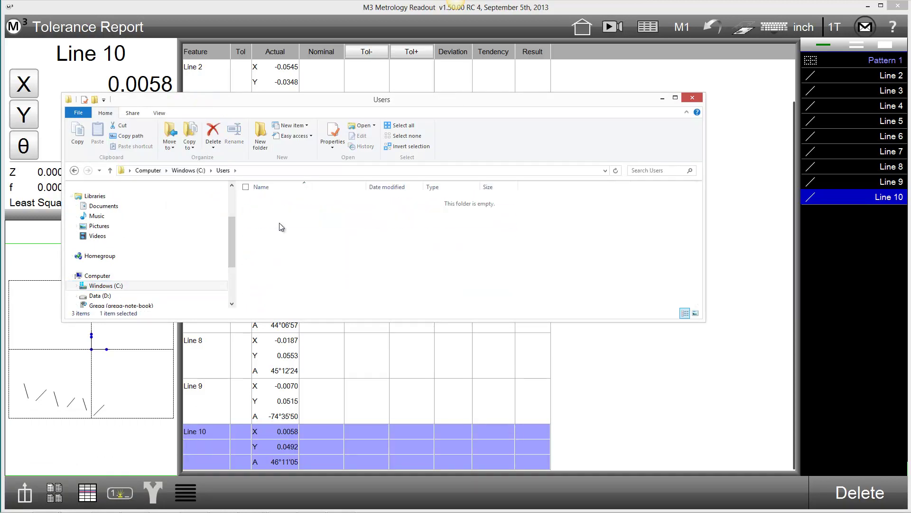
{"action": "double_click", "coordinate": [292, 212]}
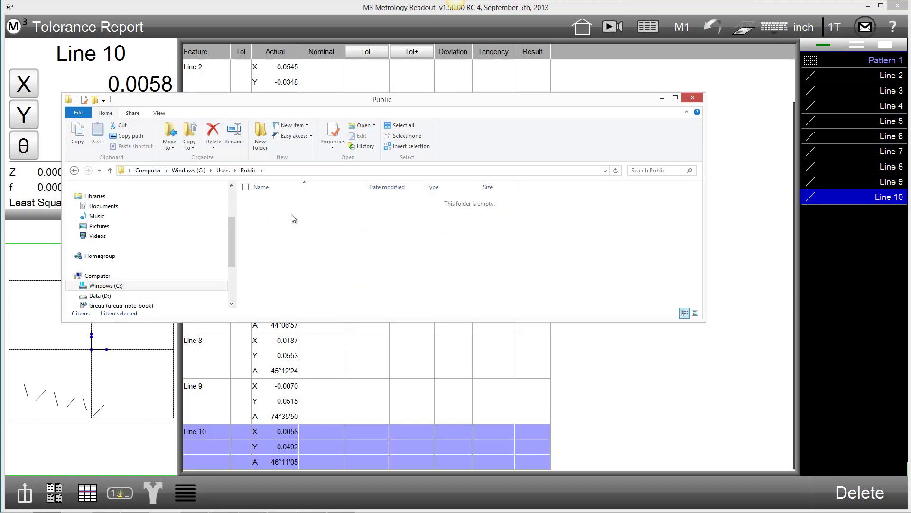
{"action": "left_click", "coordinate": [291, 221]}
{"action": "double_click", "coordinate": [290, 221]}
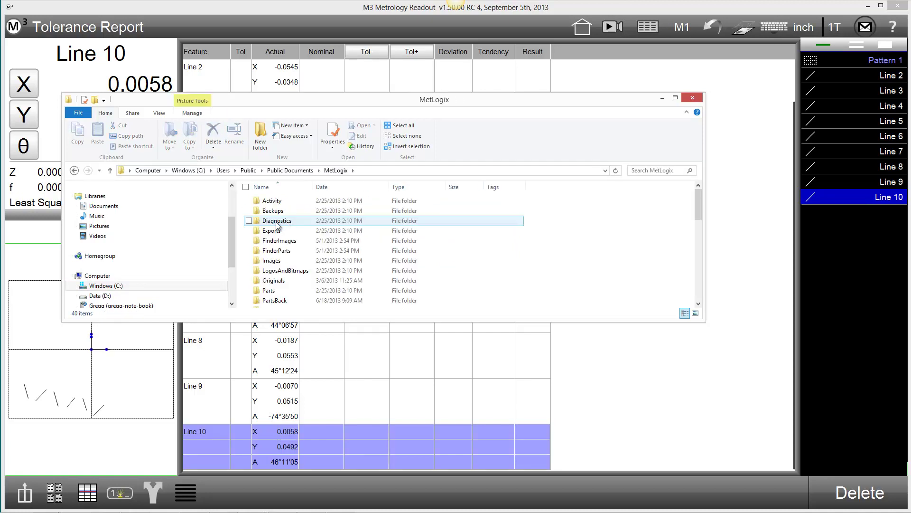
{"action": "left_click", "coordinate": [275, 231]}
{"action": "double_click", "coordinate": [276, 233]}
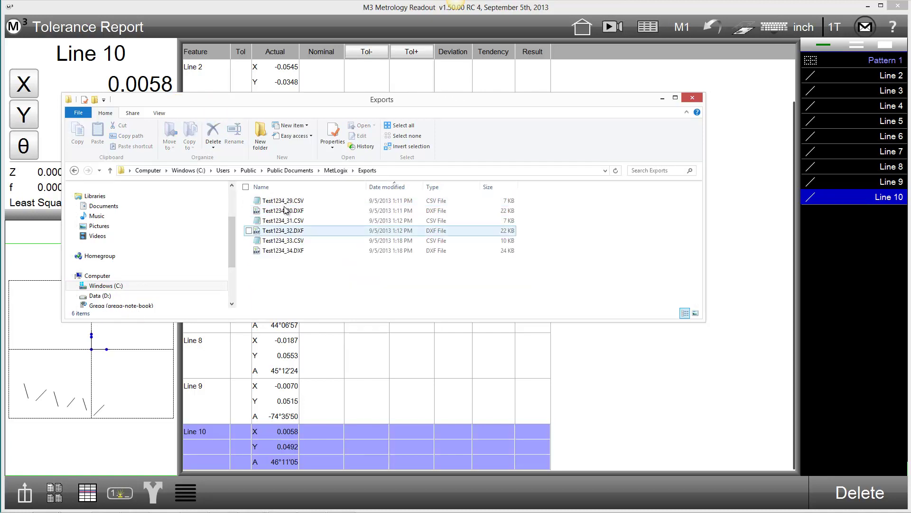
Step: Open the exported Test1234_33.CSV, examine the point coordinates listed for each feature, and minimize the file
{"action": "double_click", "coordinate": [284, 241]}
{"action": "scroll", "coordinate": [201, 242], "scroll_direction": "down", "scroll_amount": 5}
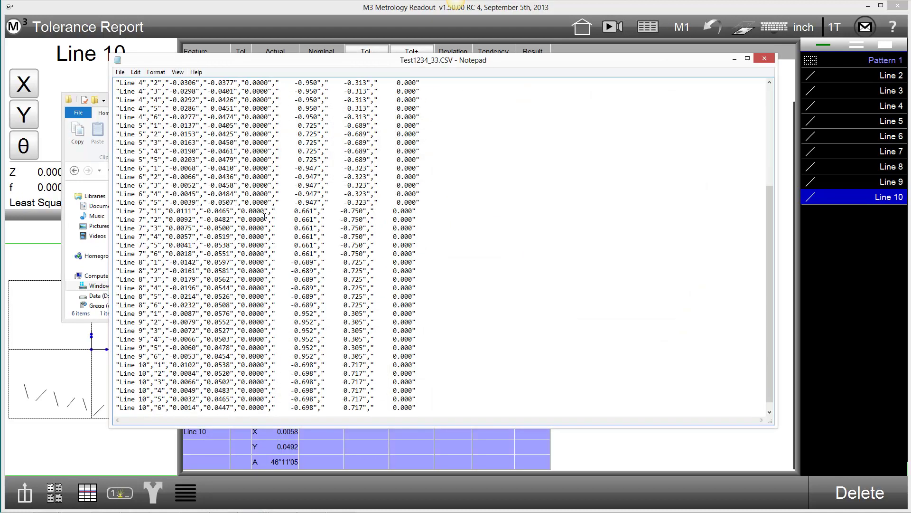
{"action": "scroll", "coordinate": [278, 223], "scroll_direction": "up", "scroll_amount": 5}
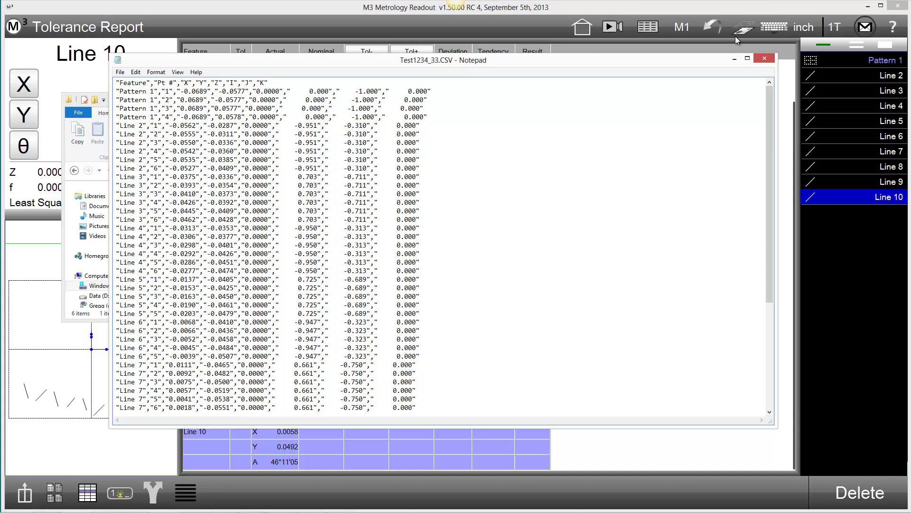
{"action": "left_click", "coordinate": [736, 59]}
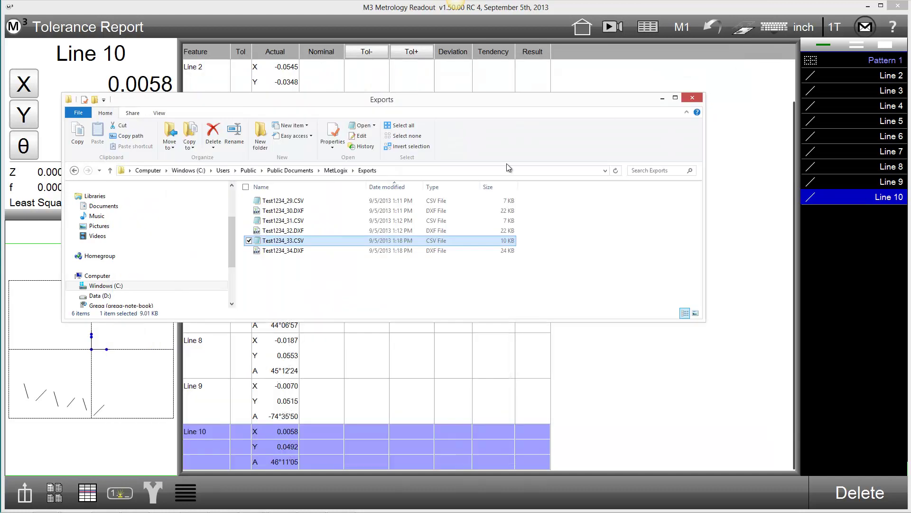
Step: Open Test1234_34.DXF in DraftSight, inspect its fitted view with the lower flank points selected, and return to the metrology readout
{"action": "double_click", "coordinate": [320, 252]}
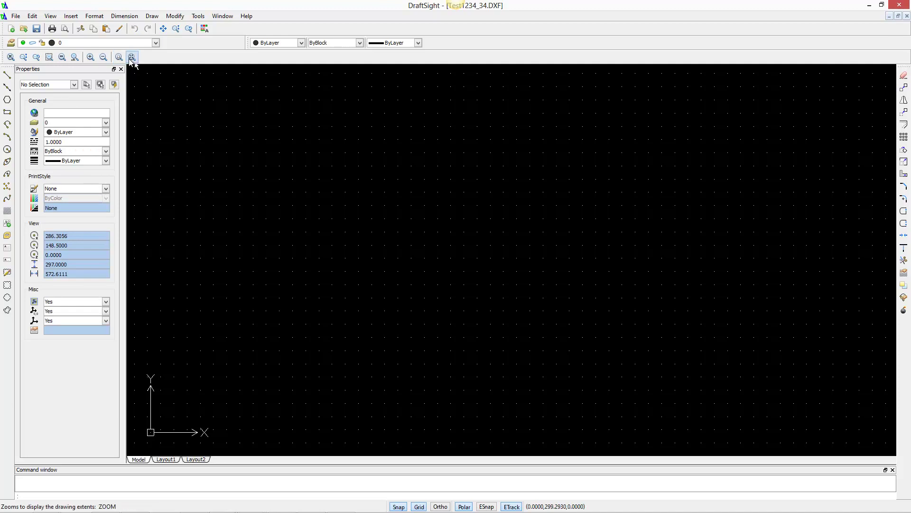
{"action": "left_click", "coordinate": [132, 57]}
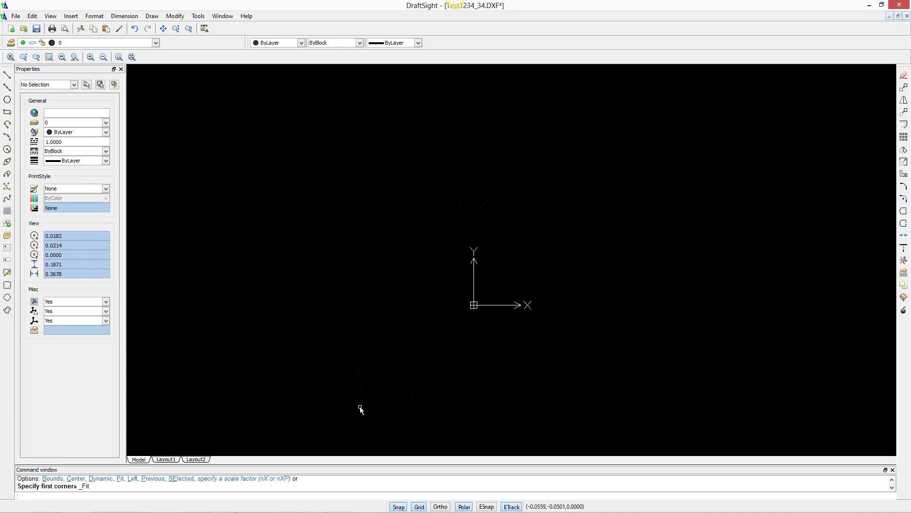
{"action": "left_click_drag", "start_coordinate": [340, 429], "coordinate": [479, 309]}
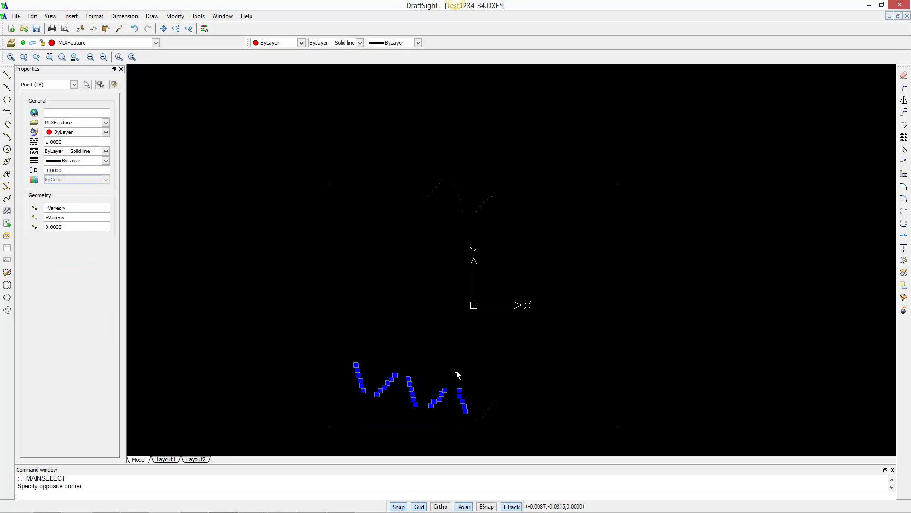
{"action": "left_click", "coordinate": [870, 5]}
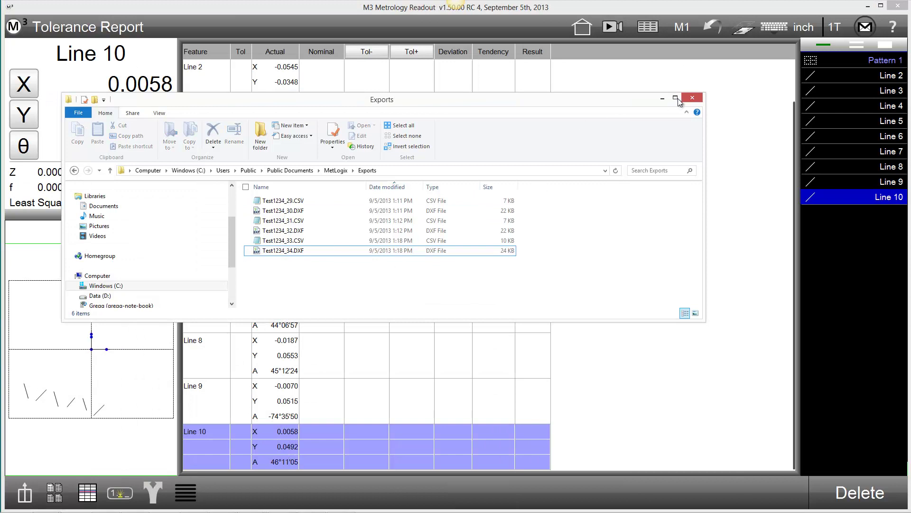
{"action": "left_click", "coordinate": [692, 98]}
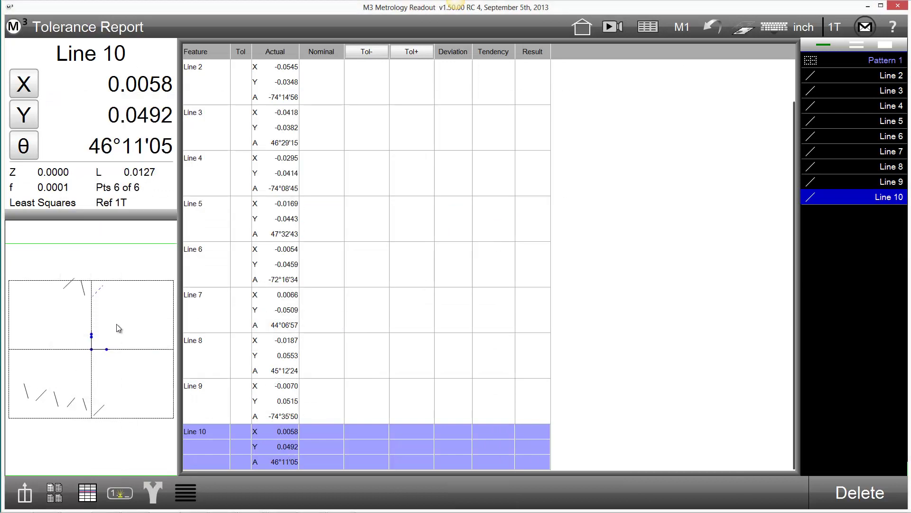
Step: Bring back the live video, run the recorded part program, and open its step list for editing
{"action": "left_click", "coordinate": [73, 296]}
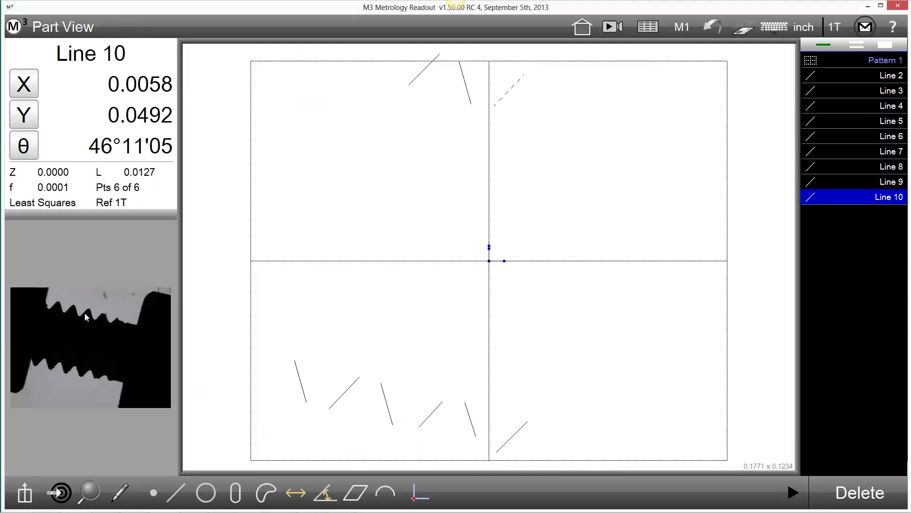
{"action": "left_click", "coordinate": [85, 313]}
{"action": "left_click", "coordinate": [16, 29]}
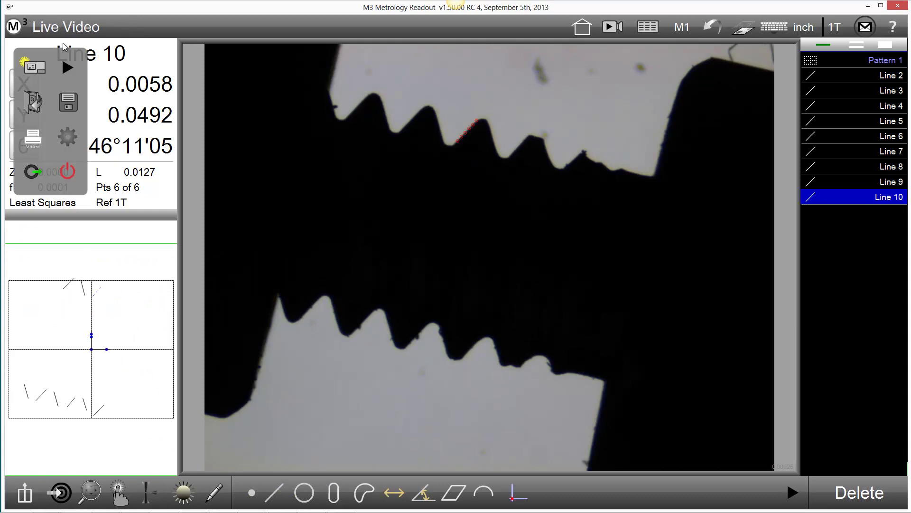
{"action": "left_click", "coordinate": [68, 67]}
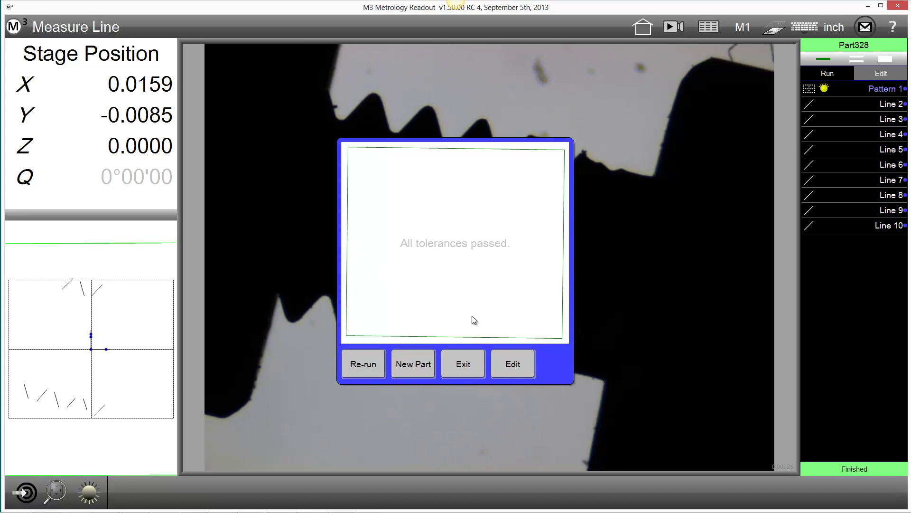
{"action": "left_click", "coordinate": [512, 366]}
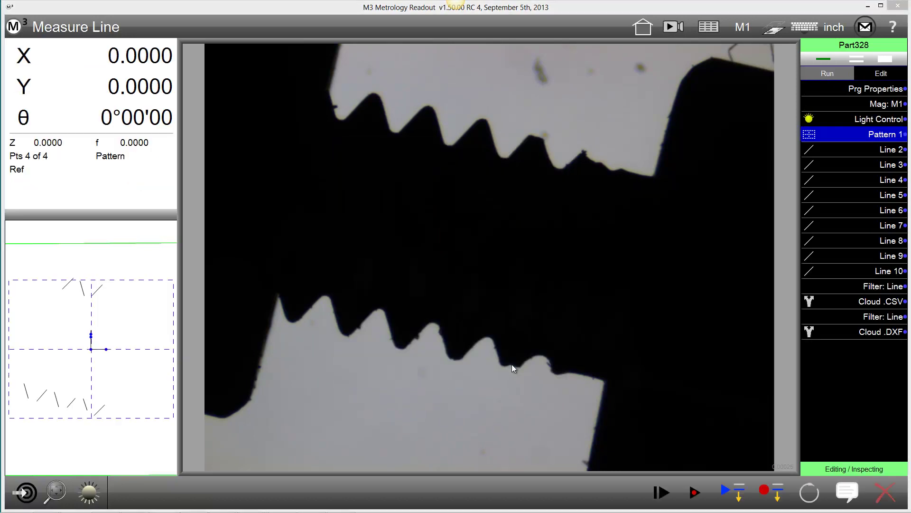
Step: Start a new part, accepting the deletion of all features from the feature list
{"action": "left_click", "coordinate": [13, 27]}
{"action": "left_click", "coordinate": [34, 67]}
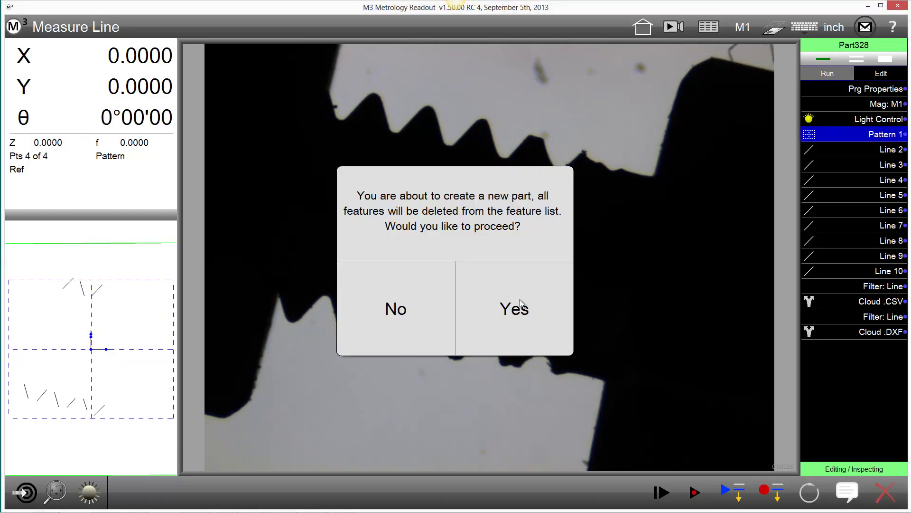
{"action": "left_click", "coordinate": [521, 304]}
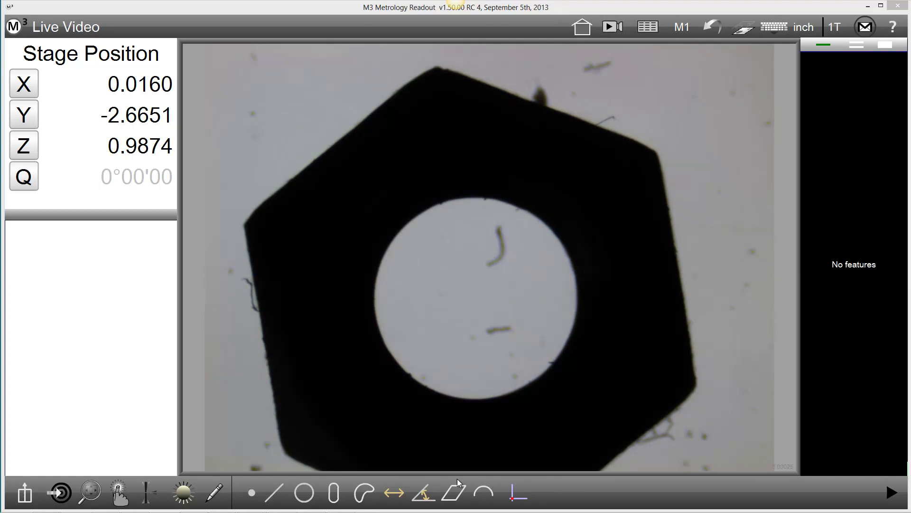
Step: Create a datum pattern from a region covering the hexagonal part's upper edges and most of its central hole
{"action": "left_click", "coordinate": [513, 494]}
{"action": "left_click", "coordinate": [421, 492]}
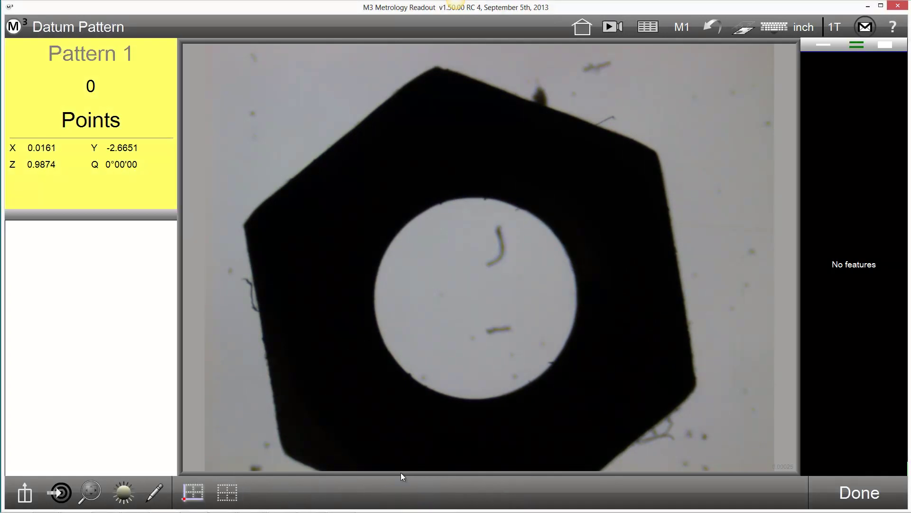
{"action": "mouse_move", "coordinate": [232, 354]}
{"action": "left_mouse_down"}
{"action": "mouse_move", "coordinate": [458, 142]}
{"action": "mouse_move", "coordinate": [607, 63]}
{"action": "left_mouse_up"}
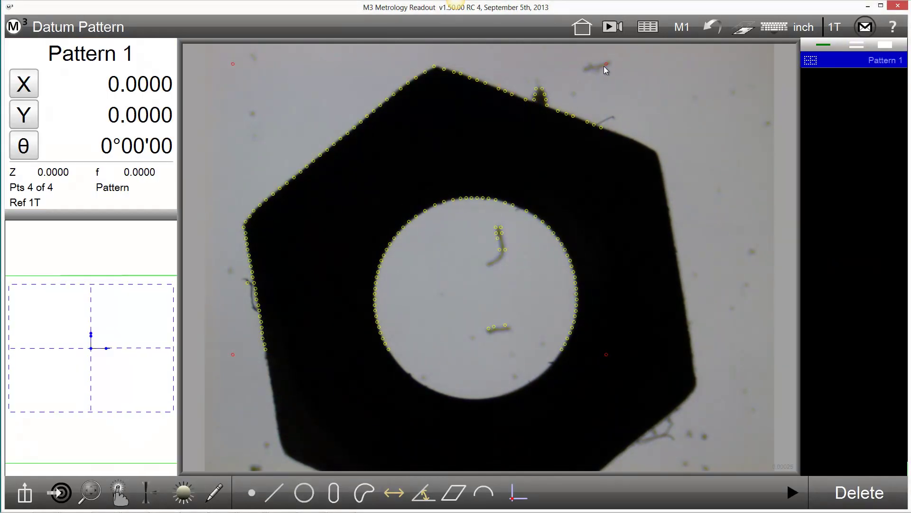
Step: Measure the central hole as a circle from its detected edge and open the circle's feature detail
{"action": "left_click", "coordinate": [424, 210]}
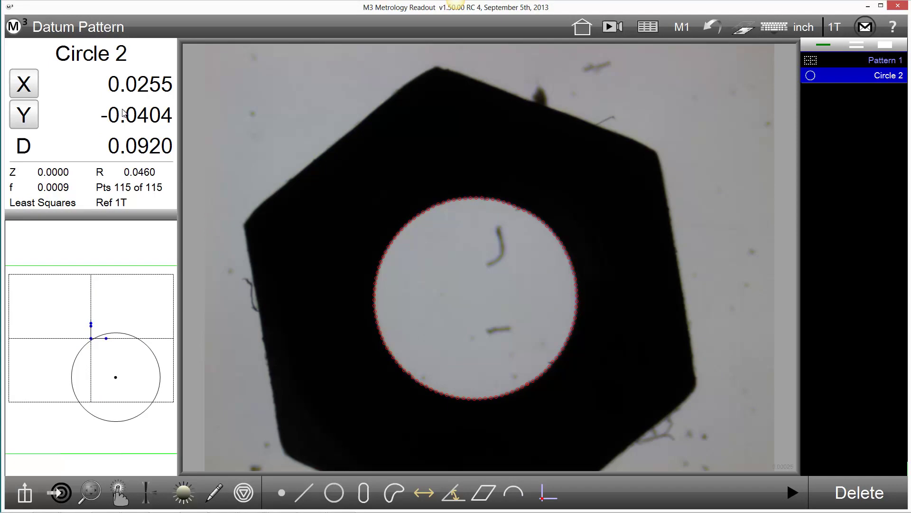
{"action": "left_click", "coordinate": [123, 115]}
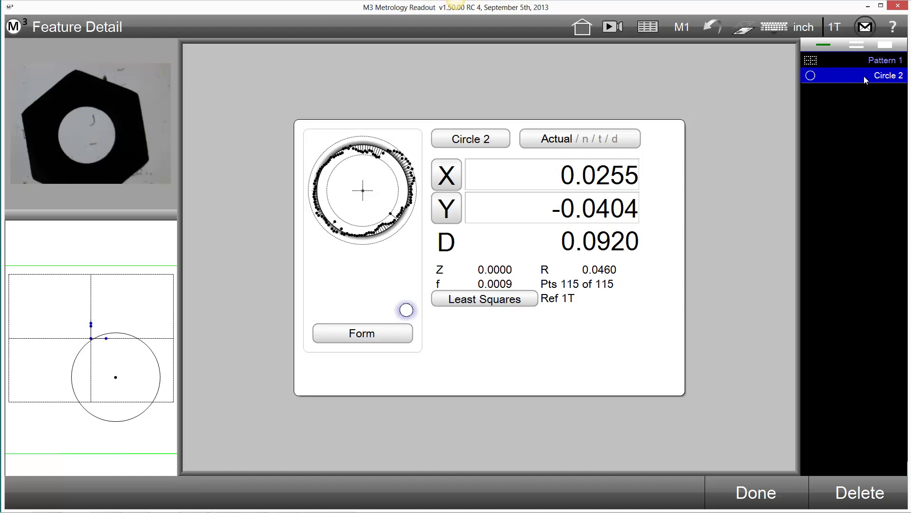
Step: Print the Cloud report to the desktop as an XPS Document named DataCloud1
{"action": "left_click", "coordinate": [16, 26]}
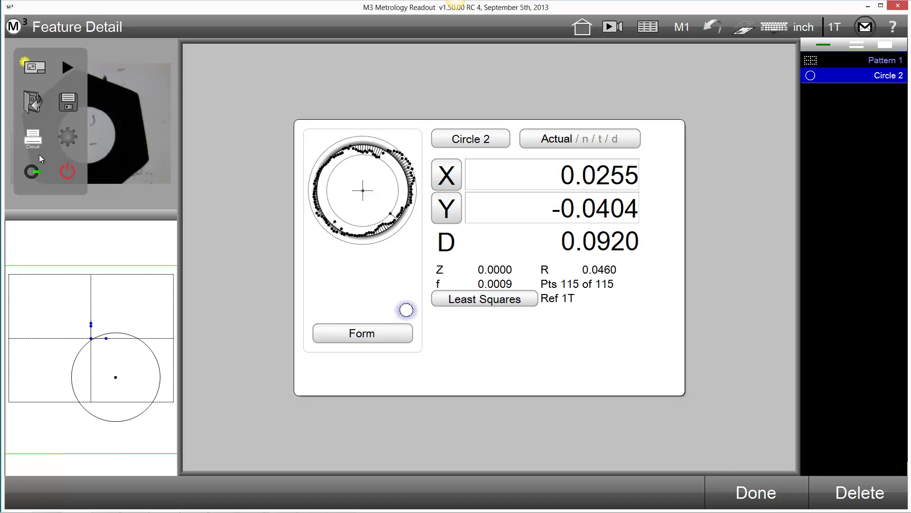
{"action": "left_click", "coordinate": [33, 138]}
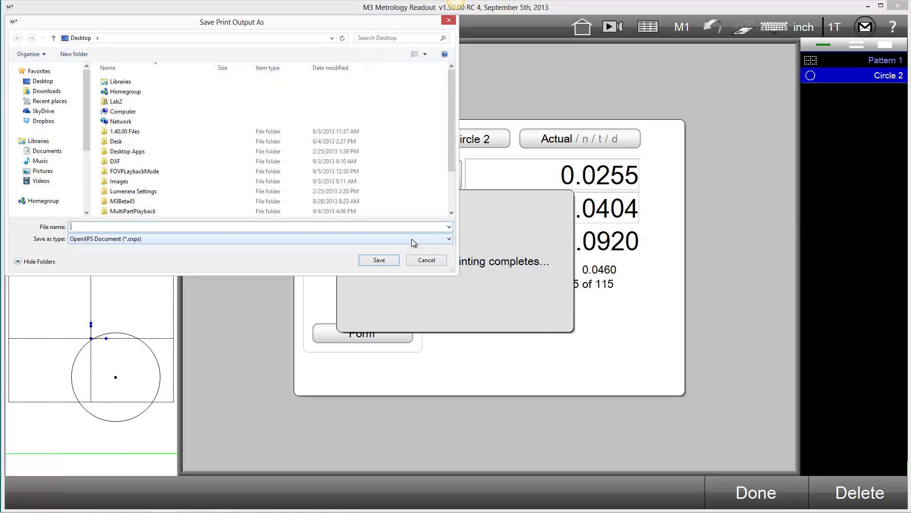
{"action": "left_click", "coordinate": [352, 239]}
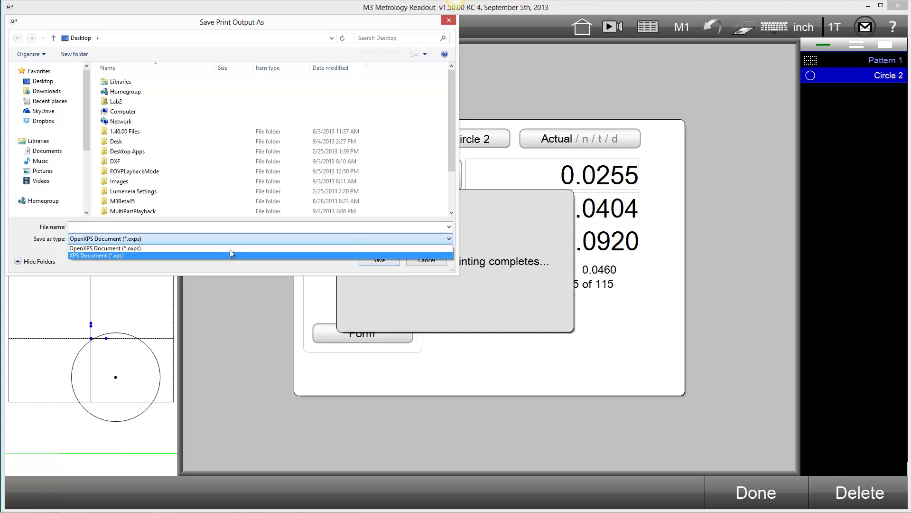
{"action": "left_click", "coordinate": [201, 255]}
{"action": "left_click", "coordinate": [118, 226]}
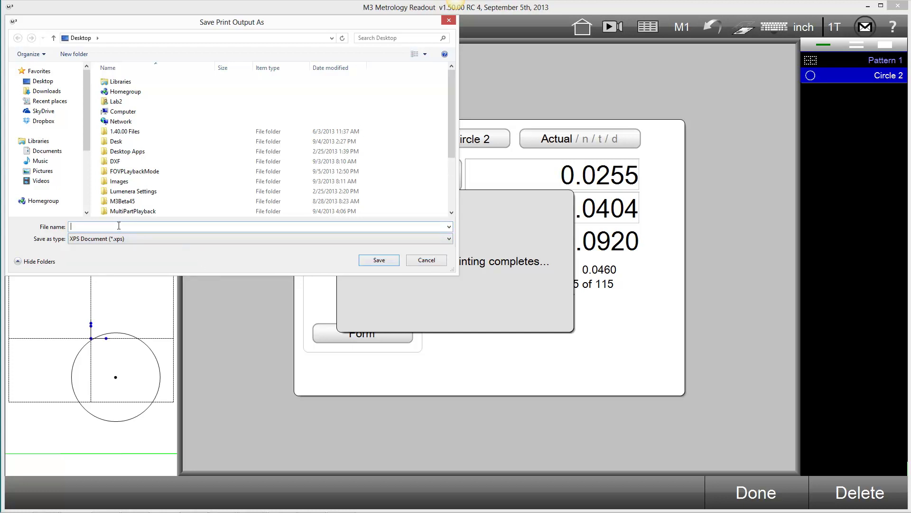
{"action": "type", "text": "dATA"}
{"action": "left_click", "coordinate": [378, 260]}
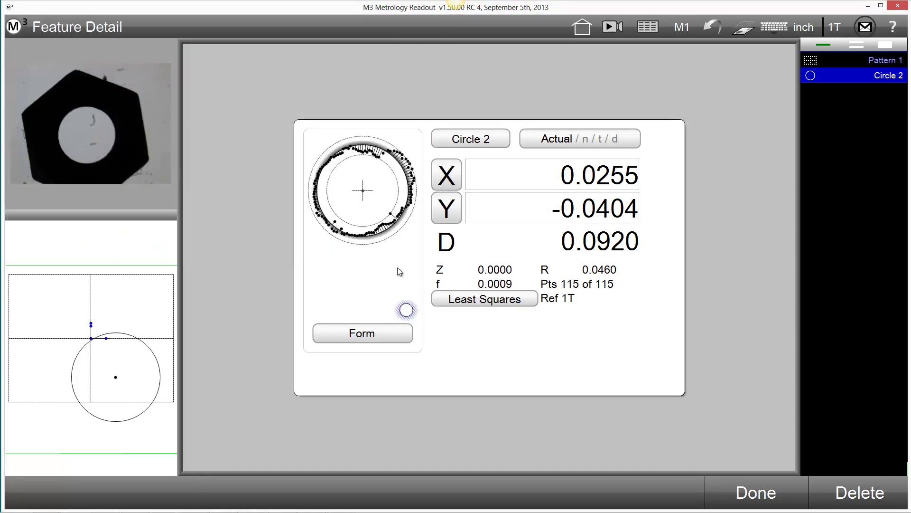
Step: Show the desktop to look for the saved DataCloud1.xps file, and return to the metrology readout
{"action": "key", "text": "super"}
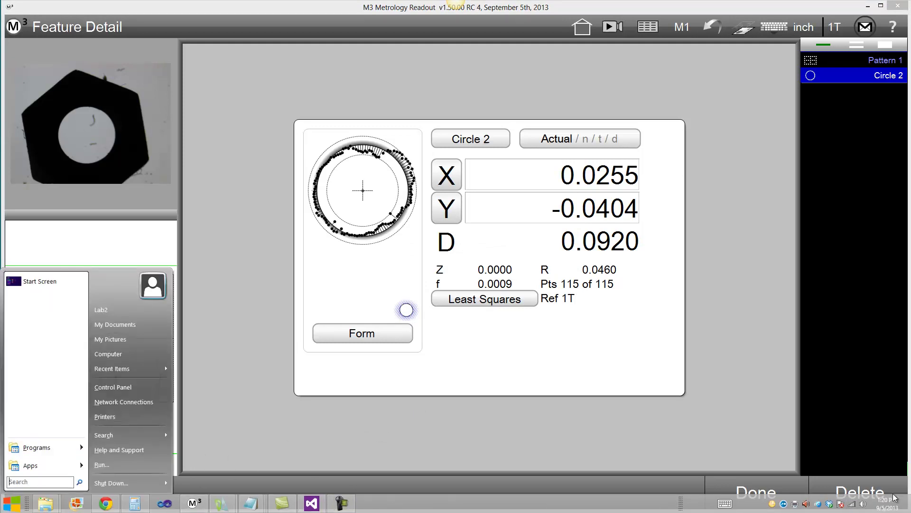
{"action": "left_click", "coordinate": [908, 506]}
{"action": "left_click", "coordinate": [908, 506]}
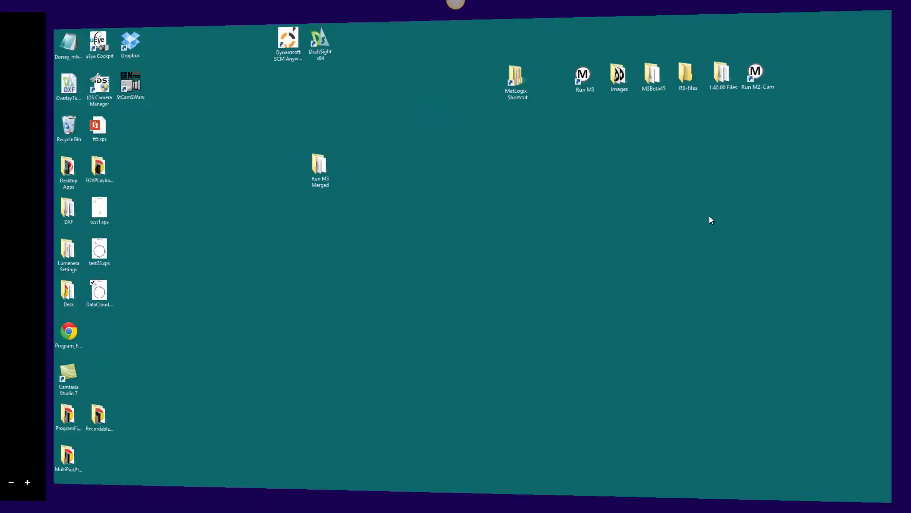
{"action": "key", "text": "super"}
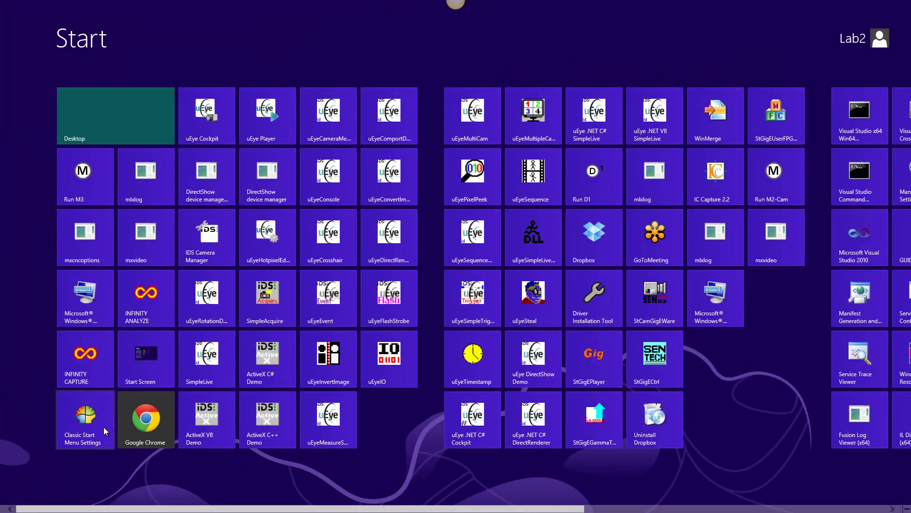
{"action": "left_click", "coordinate": [101, 129]}
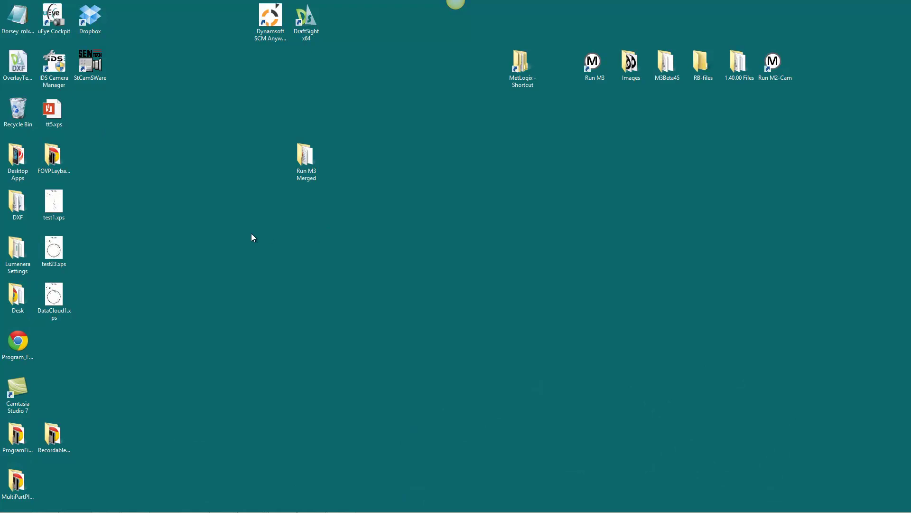
{"action": "mouse_move", "coordinate": [212, 510]}
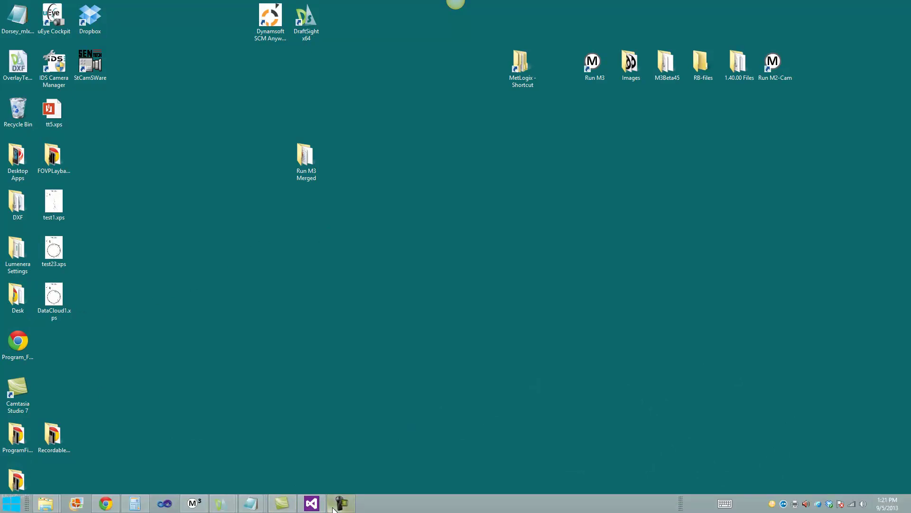
{"action": "left_click", "coordinate": [194, 503]}
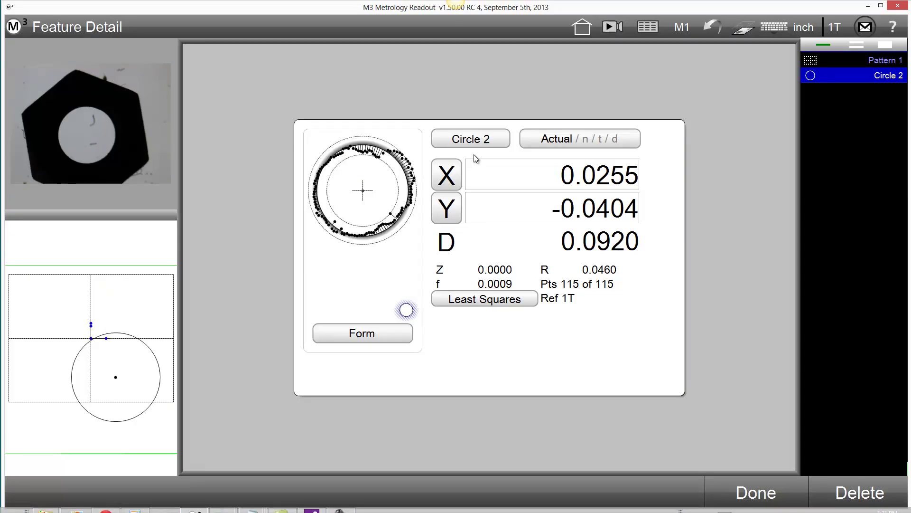